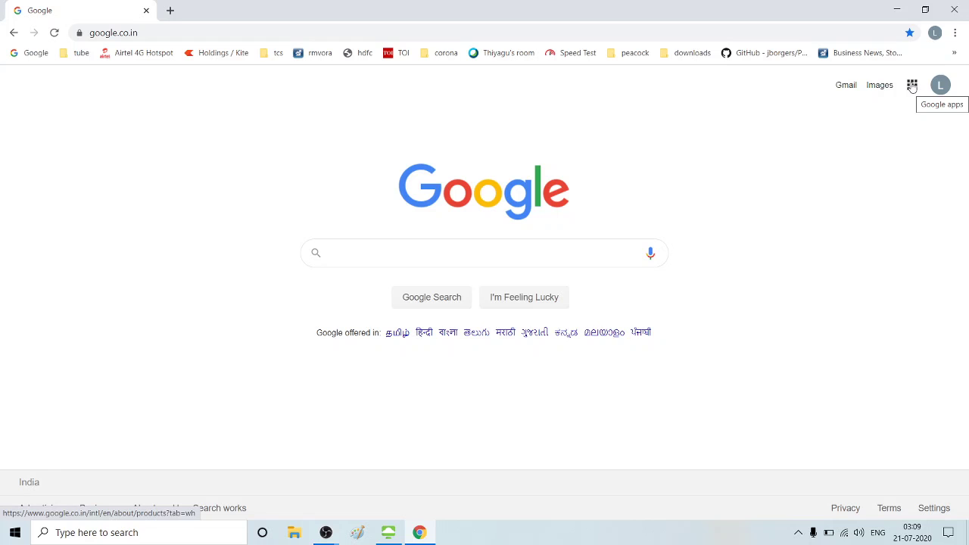
Step: Launch Blogger from the Google apps panel to show the techieUpdates posts list
click(912, 86)
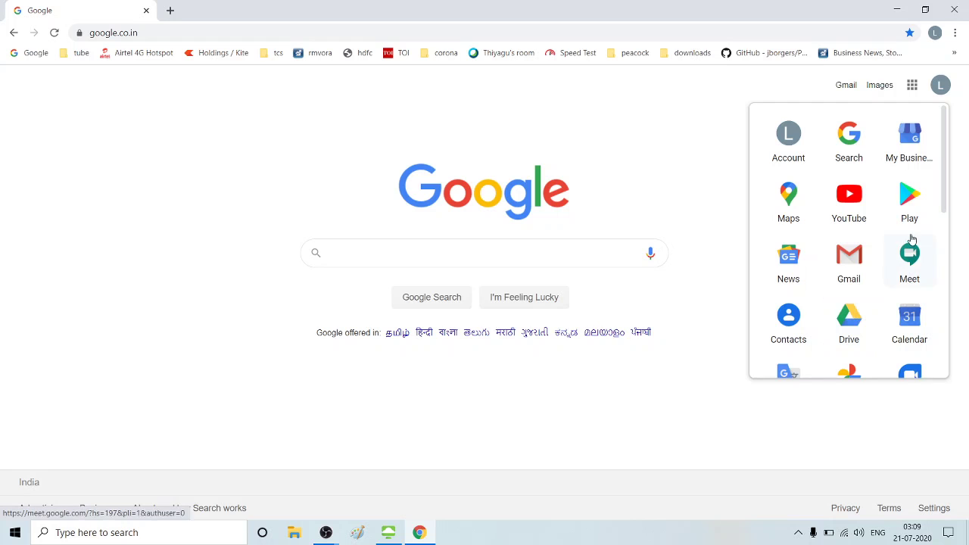
drag(944, 198, 947, 335)
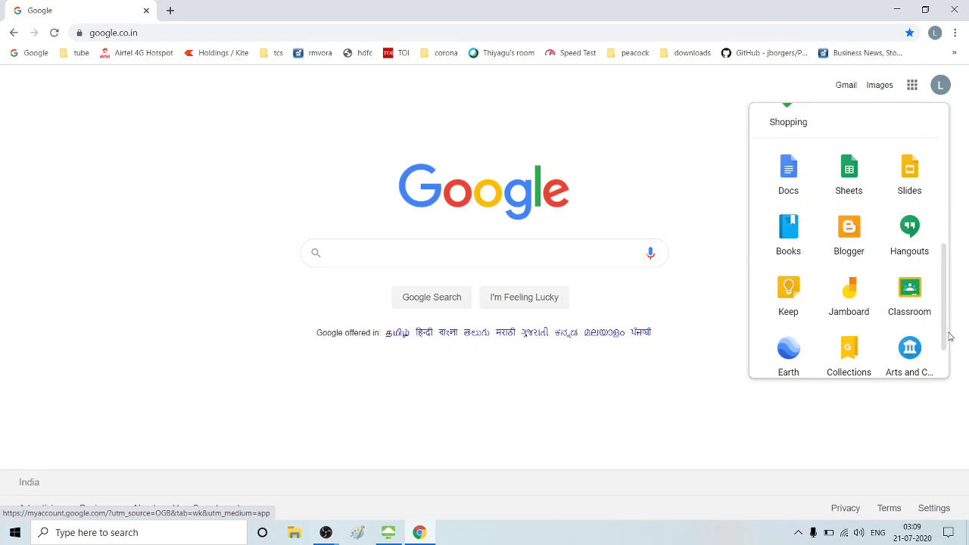
click(849, 235)
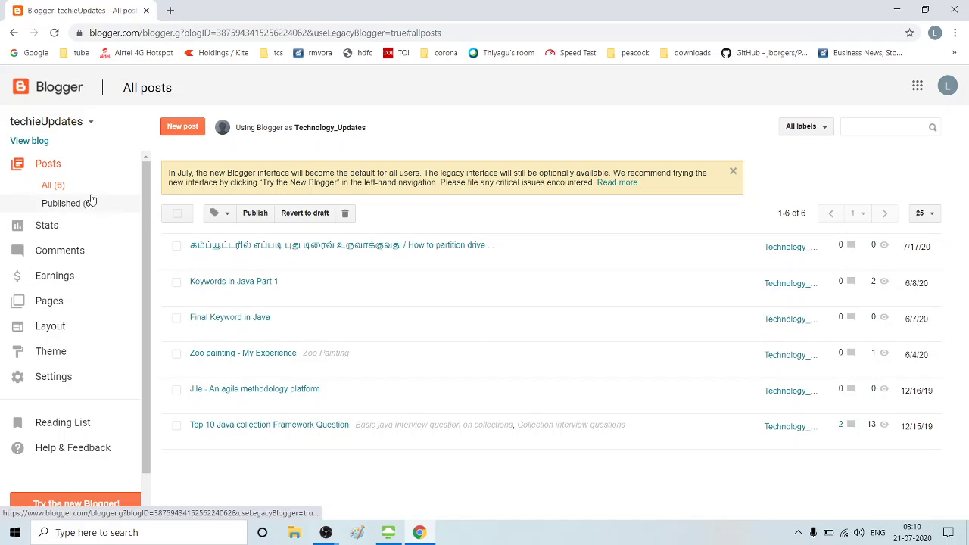
Step: Choose New blog from the techieUpdates blog dropdown
click(89, 124)
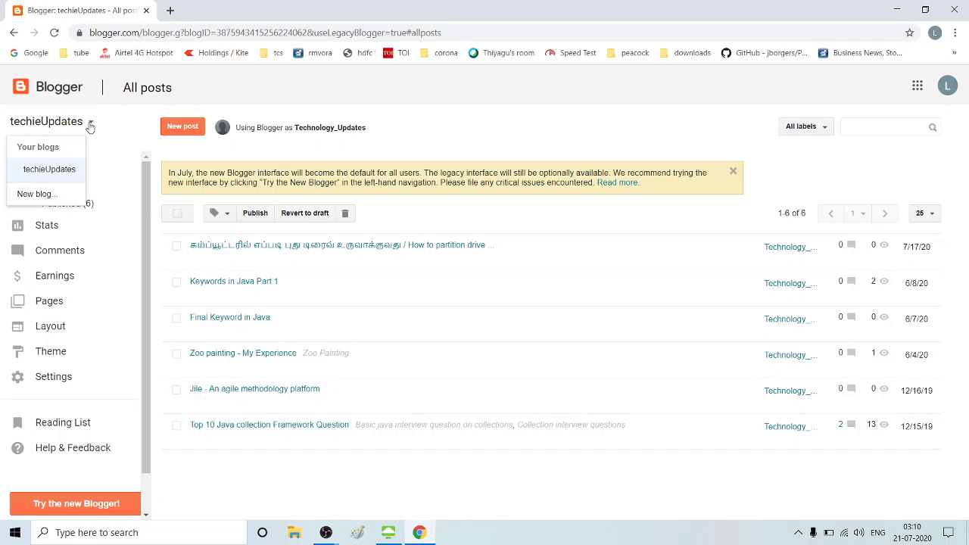
click(39, 194)
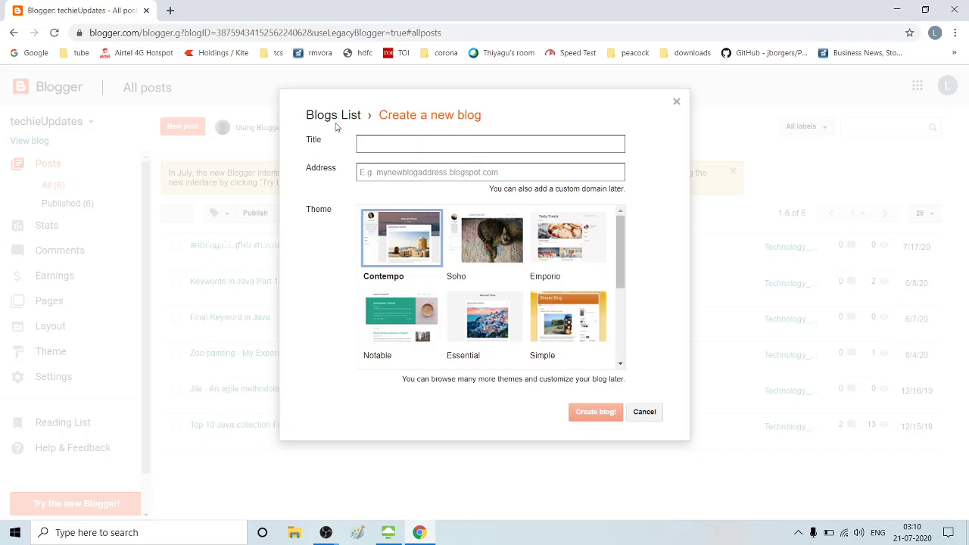
Step: Title the blog MyFirstBlog and start its address as myblog
click(426, 144)
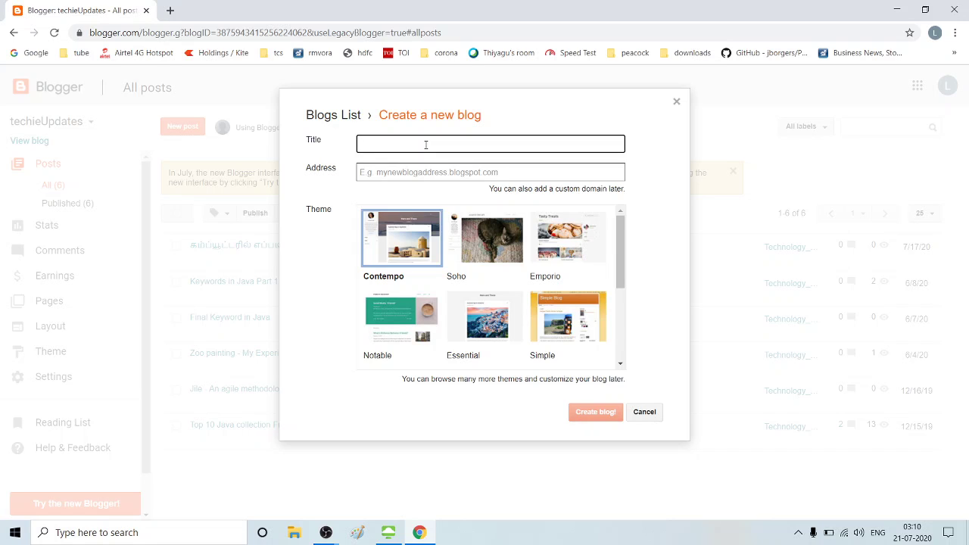
text(MyFirstBlog)
click(418, 168)
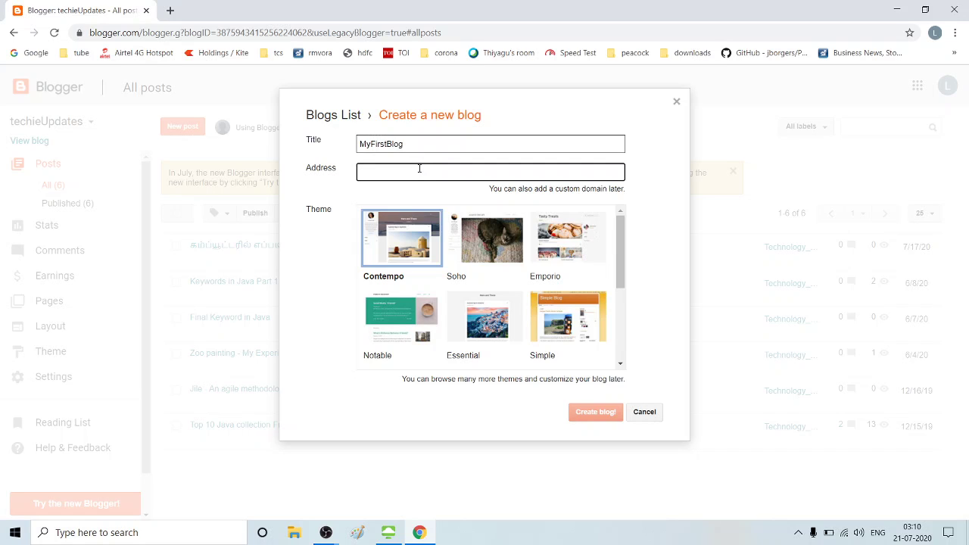
text(my)
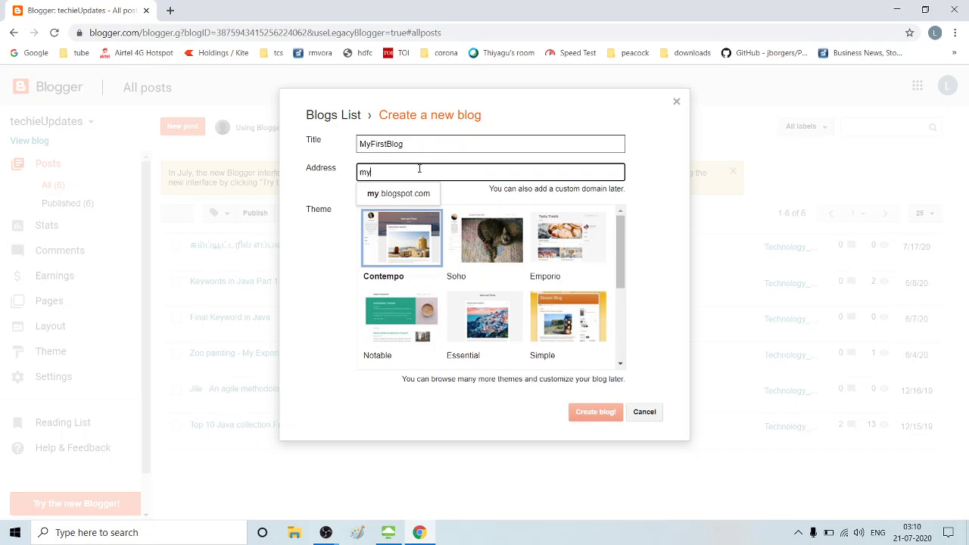
text(blog)
click(409, 195)
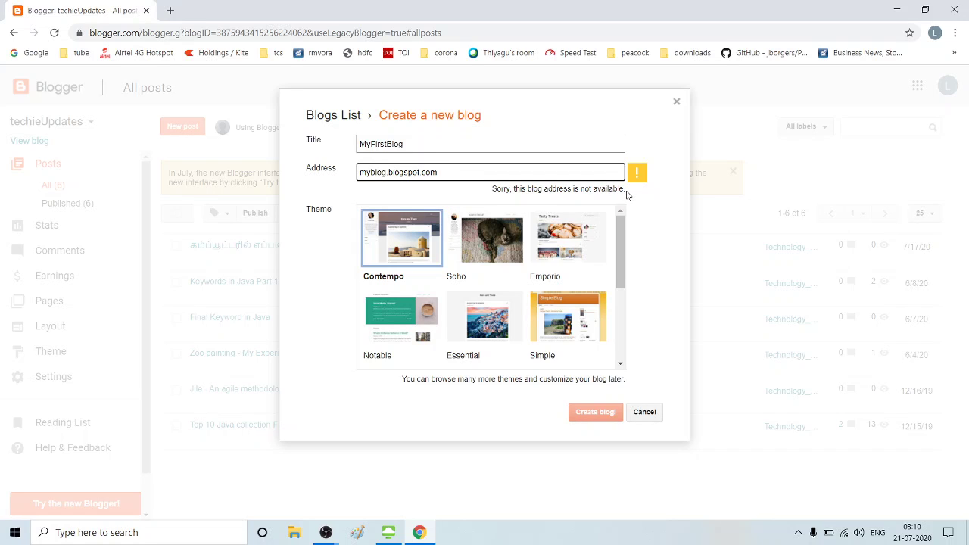
Step: Change the address to an available sree7490 variant and create the blog
click(387, 172)
text(7490)
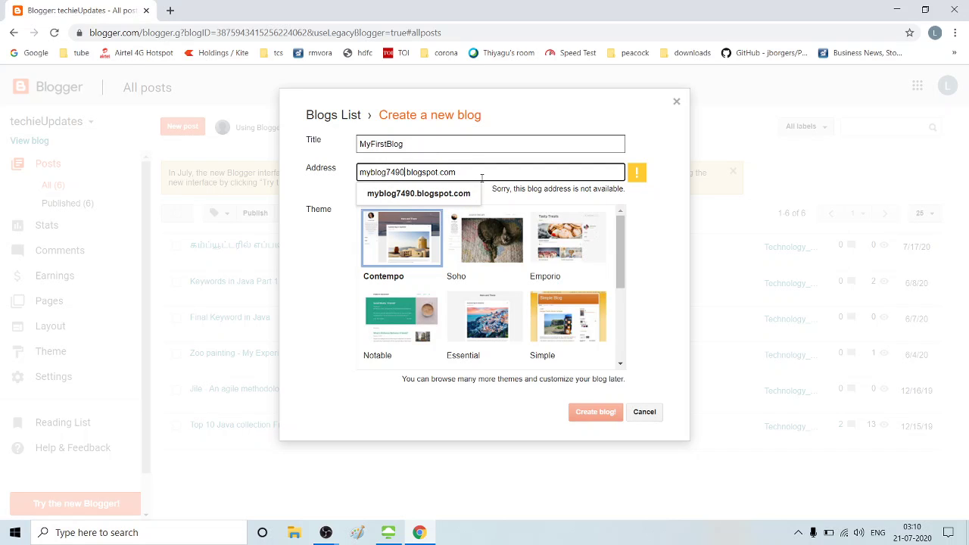
key(BackSpace)
key(BackSpace)
key(BackSpace)
key(BackSpace)
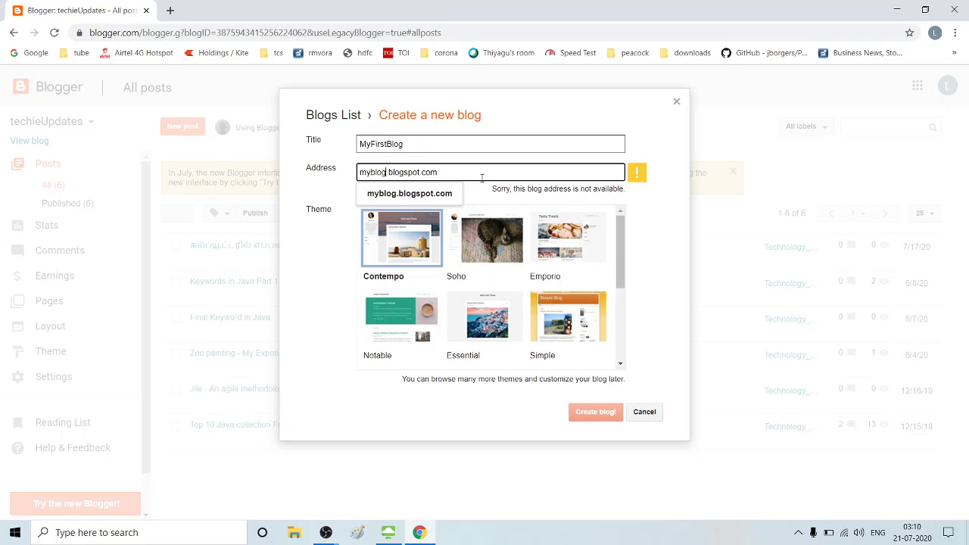
text(sree)
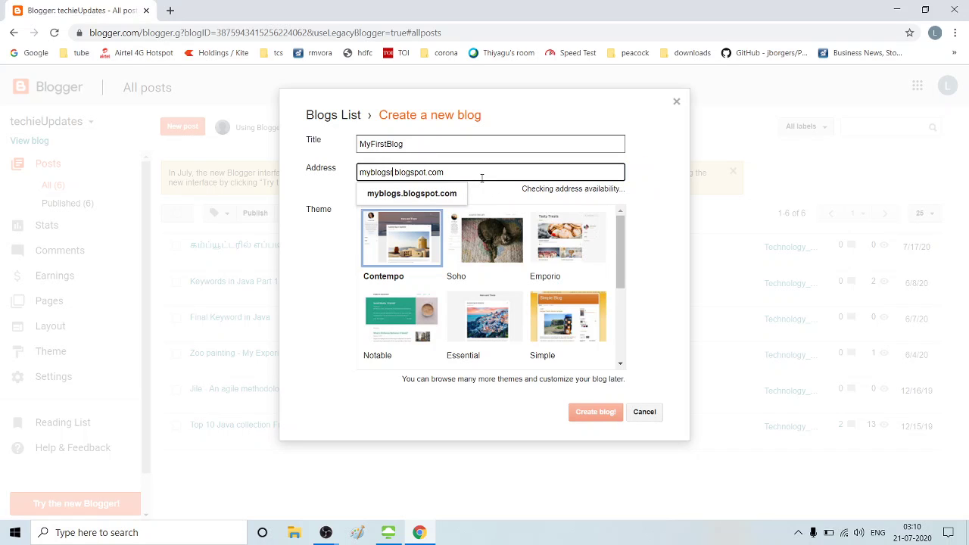
text(7490)
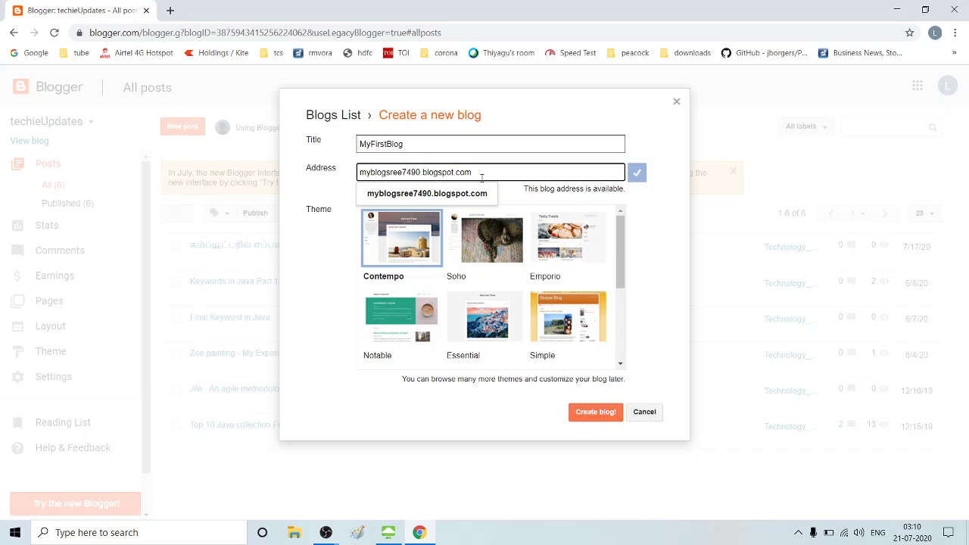
click(488, 195)
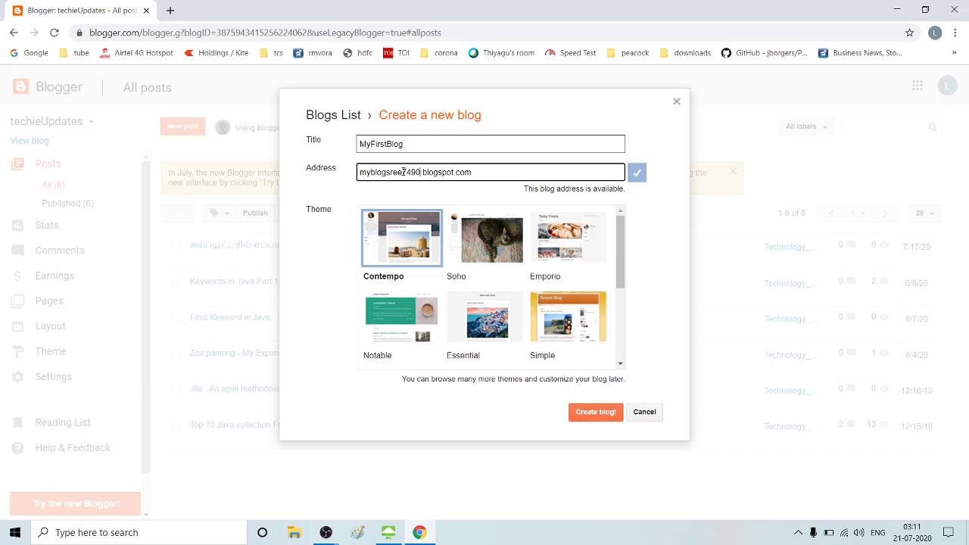
double_click(404, 172)
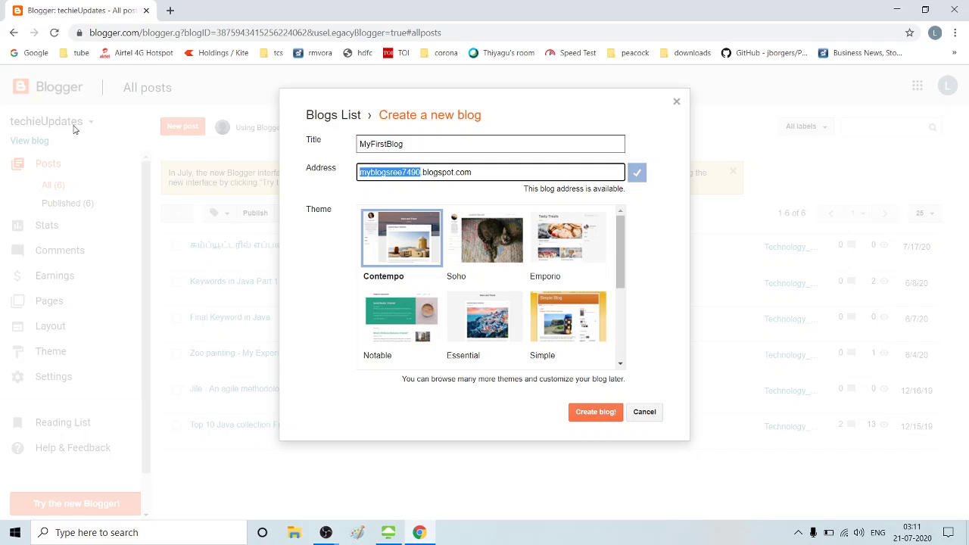
click(600, 421)
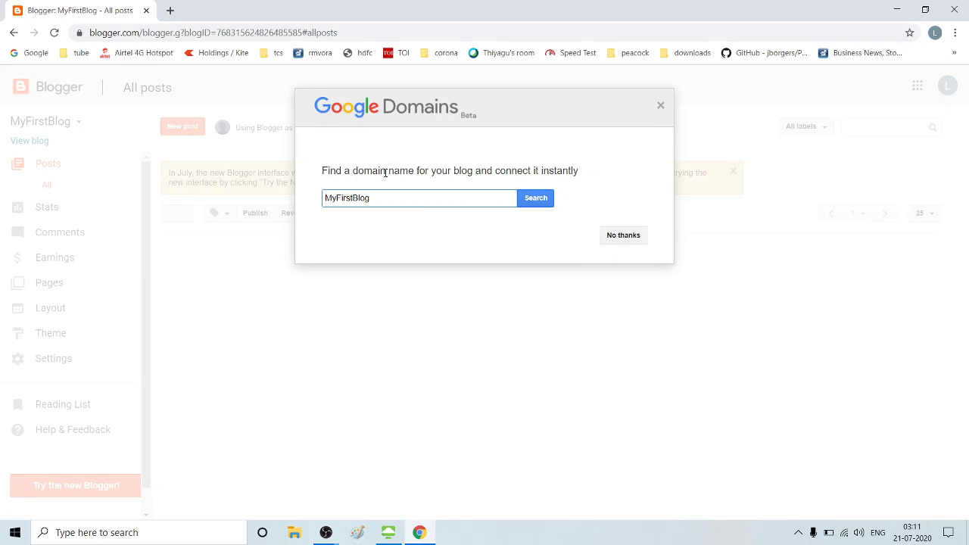
Step: Close the Google Domains offer to reach MyFirstBlog's empty All posts page
click(397, 194)
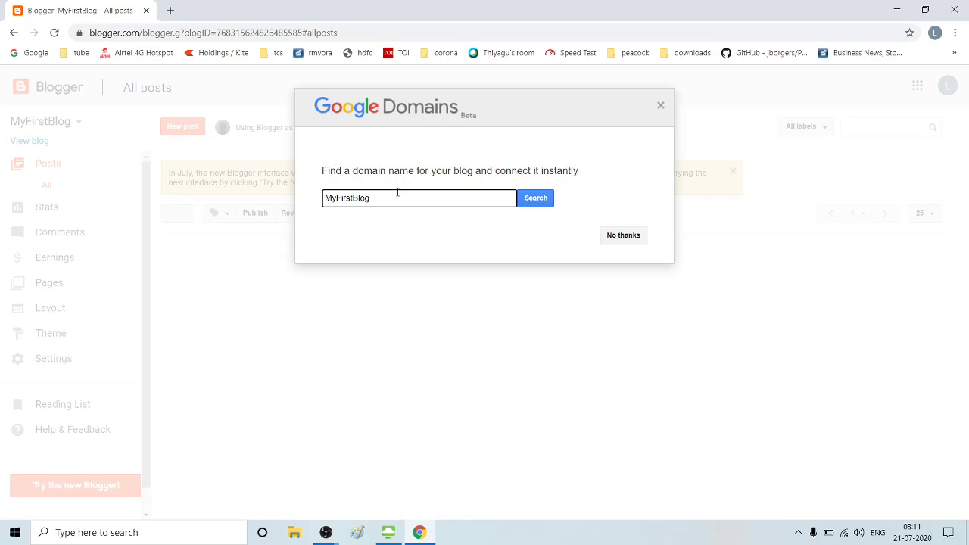
click(660, 107)
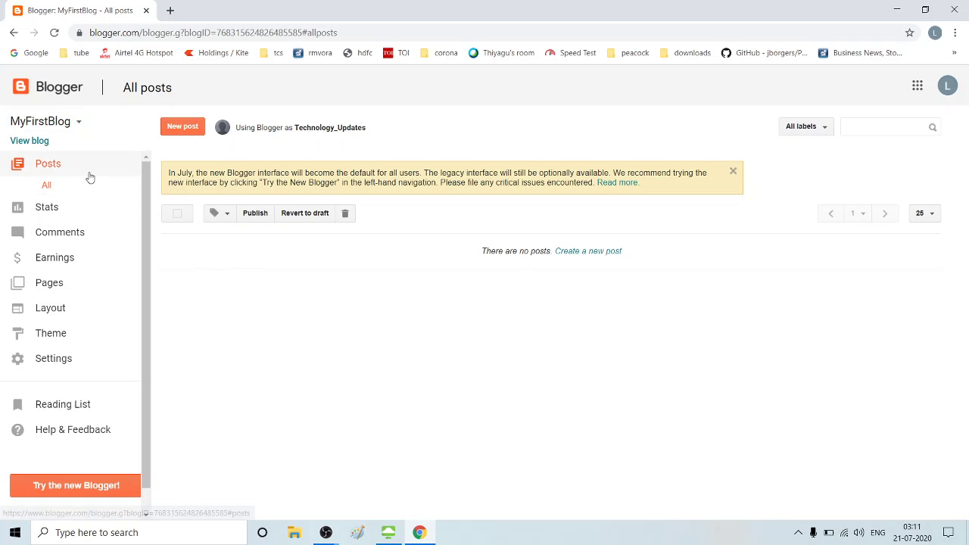
Step: Check the label choices, then start a new post in MyFirstBlog
click(223, 220)
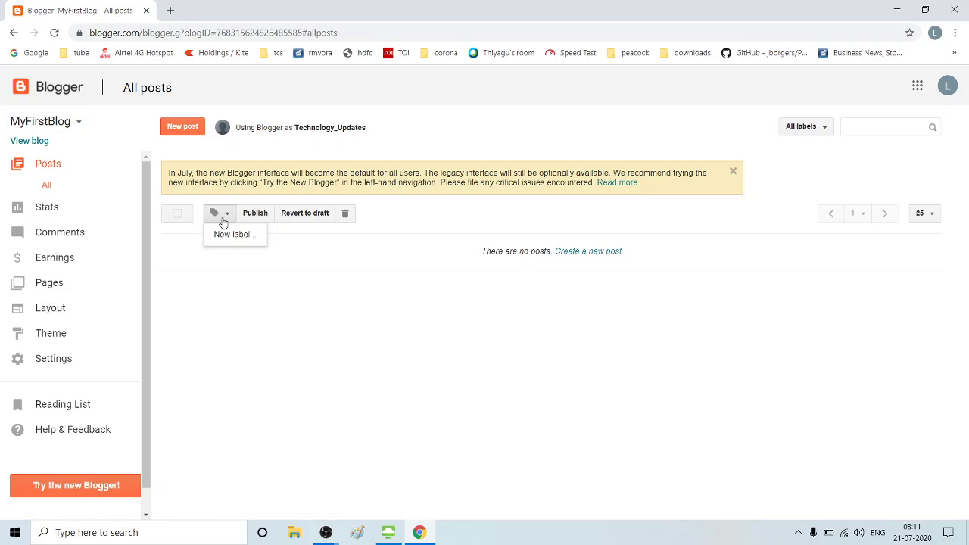
click(425, 386)
click(595, 258)
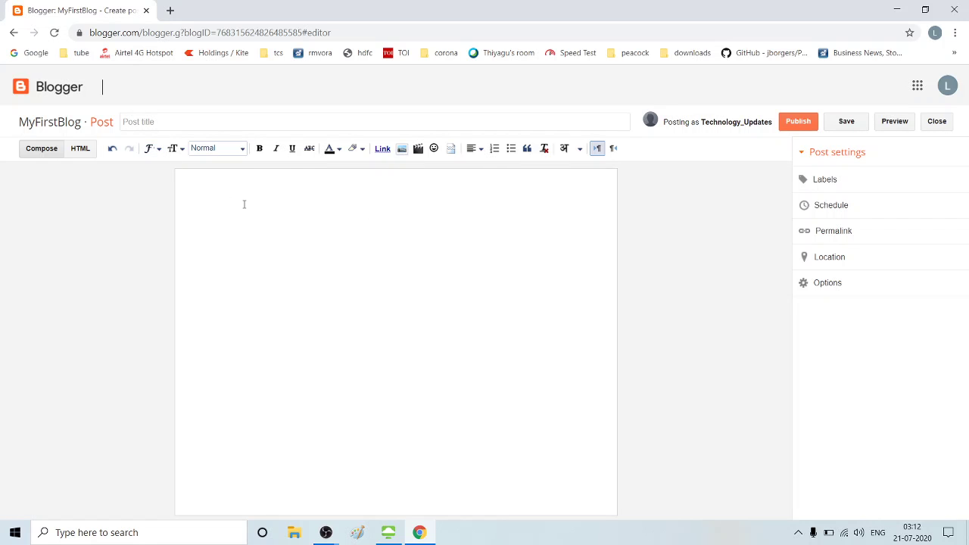
Step: Set the paragraph style to Heading and bring up the Labels post setting
click(241, 150)
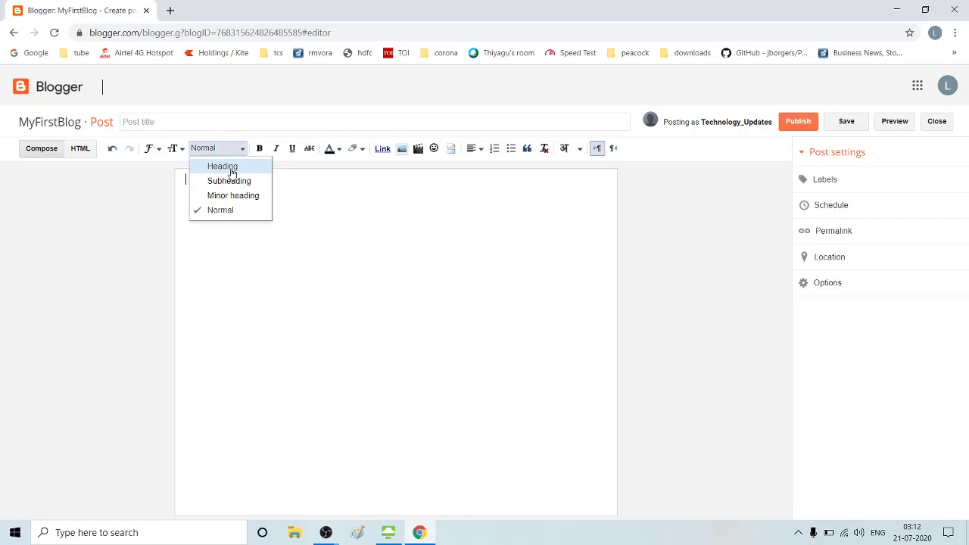
click(232, 171)
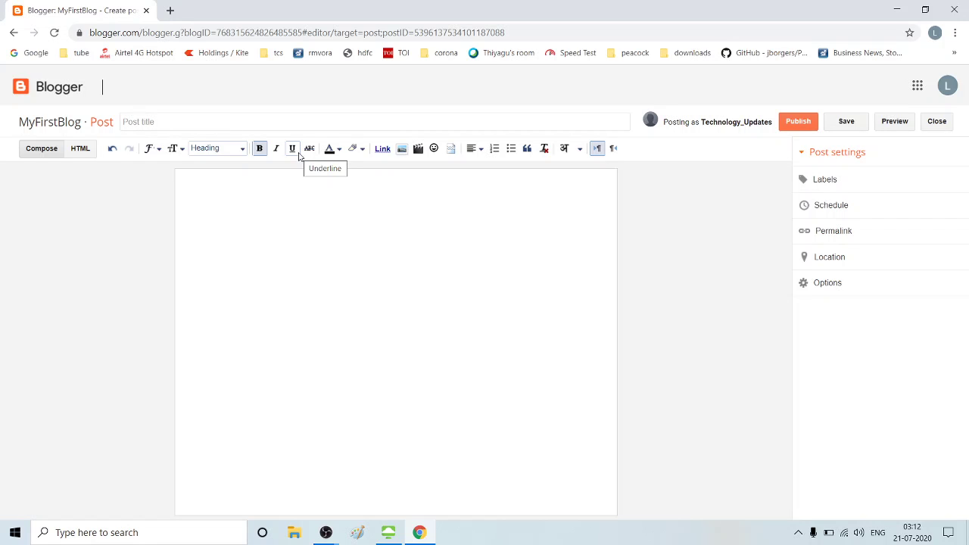
click(808, 185)
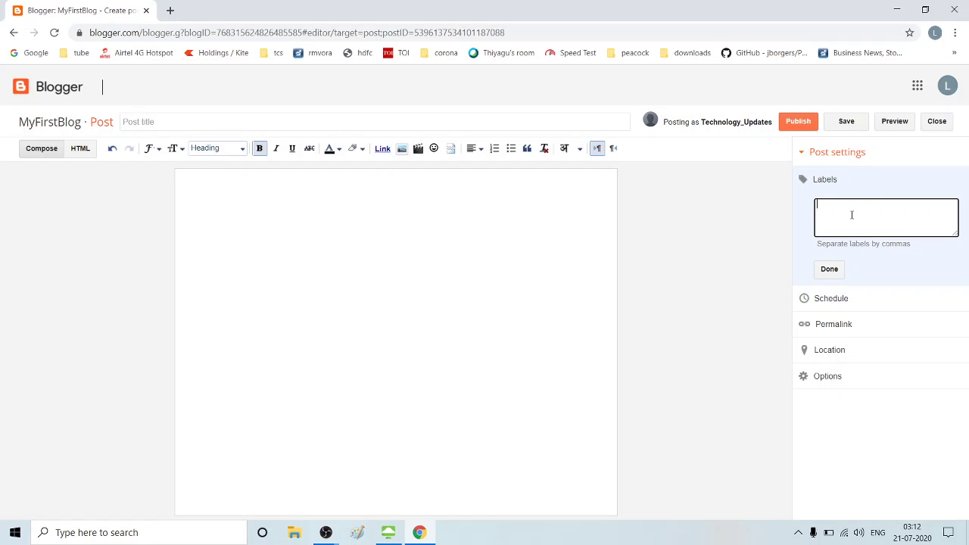
Step: Apply the labels 'java, java oops' to the post
text(java , java oops)
click(836, 271)
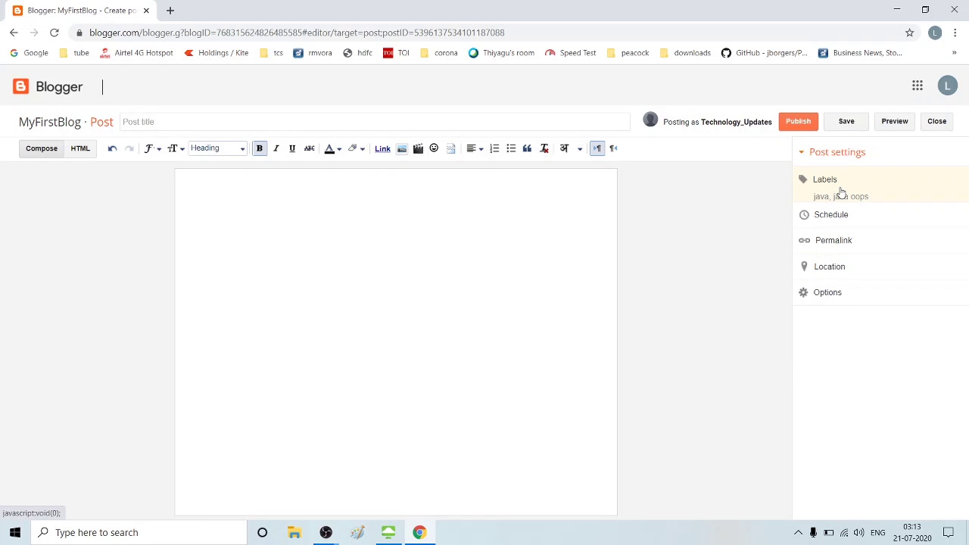
Step: Try a July 21 publish date in Schedule, then revert to Automatic
click(808, 218)
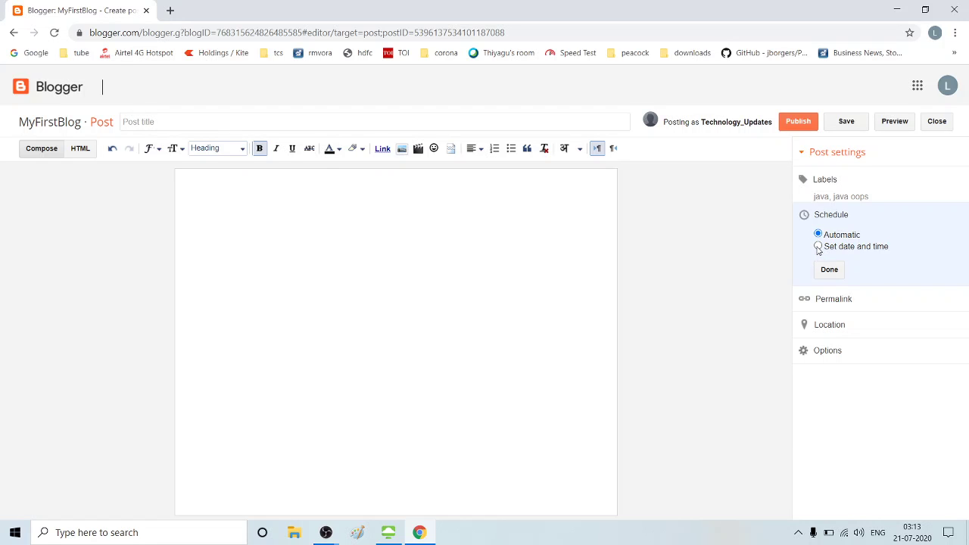
click(819, 247)
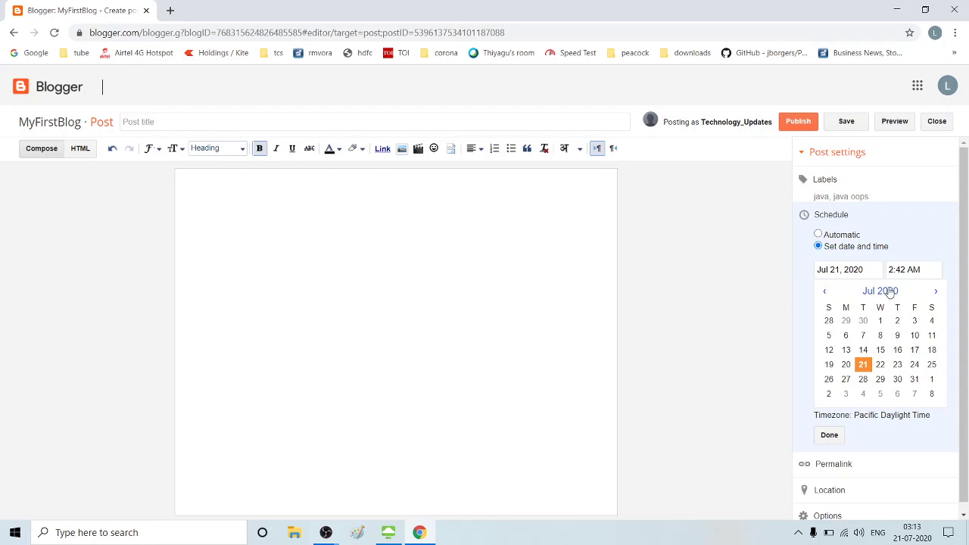
click(868, 367)
click(819, 235)
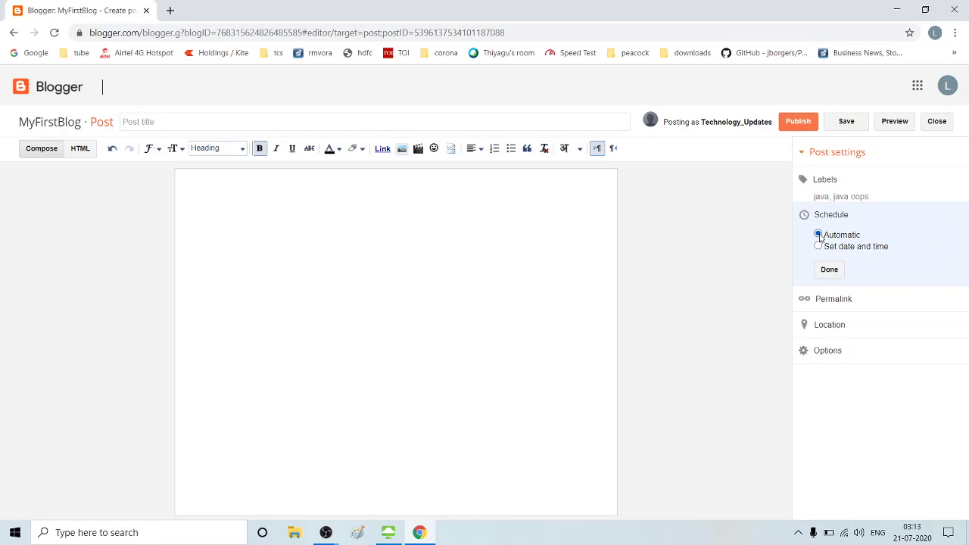
Step: Review the automatic Permalink, then expand Options to see comment and line-break settings
click(843, 305)
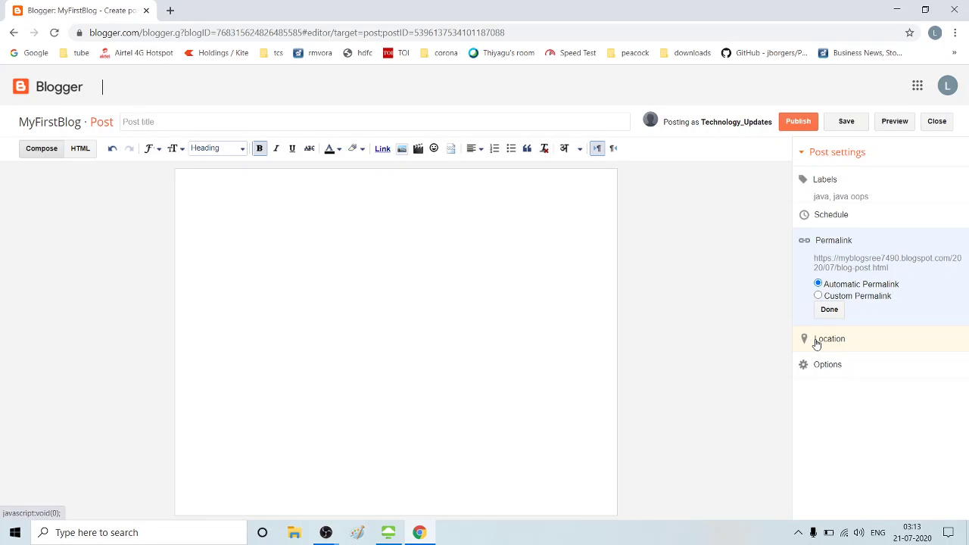
click(804, 369)
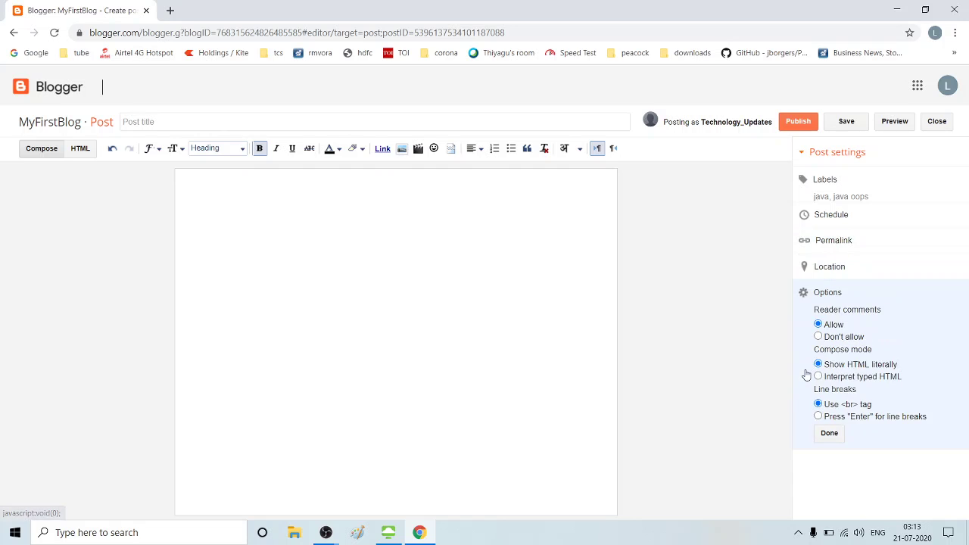